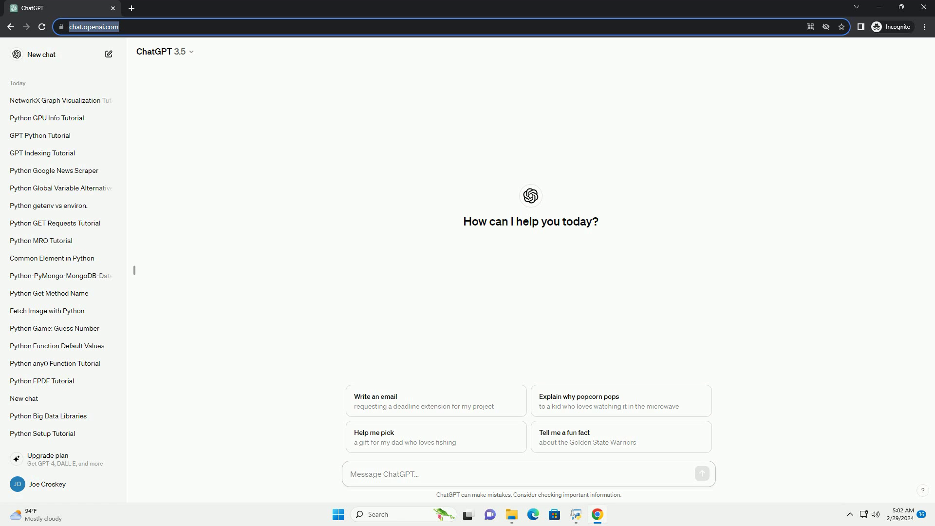
text(write an informative tutorial about python gtk4 tutorial with code example)
Send ChatGPT the request for a Python GTK4 tutorial with a code example.
key(Return)
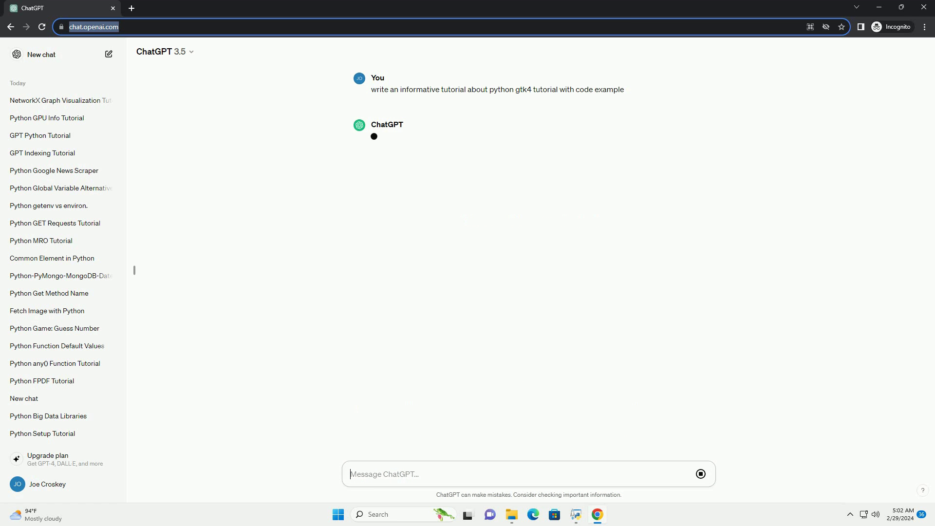